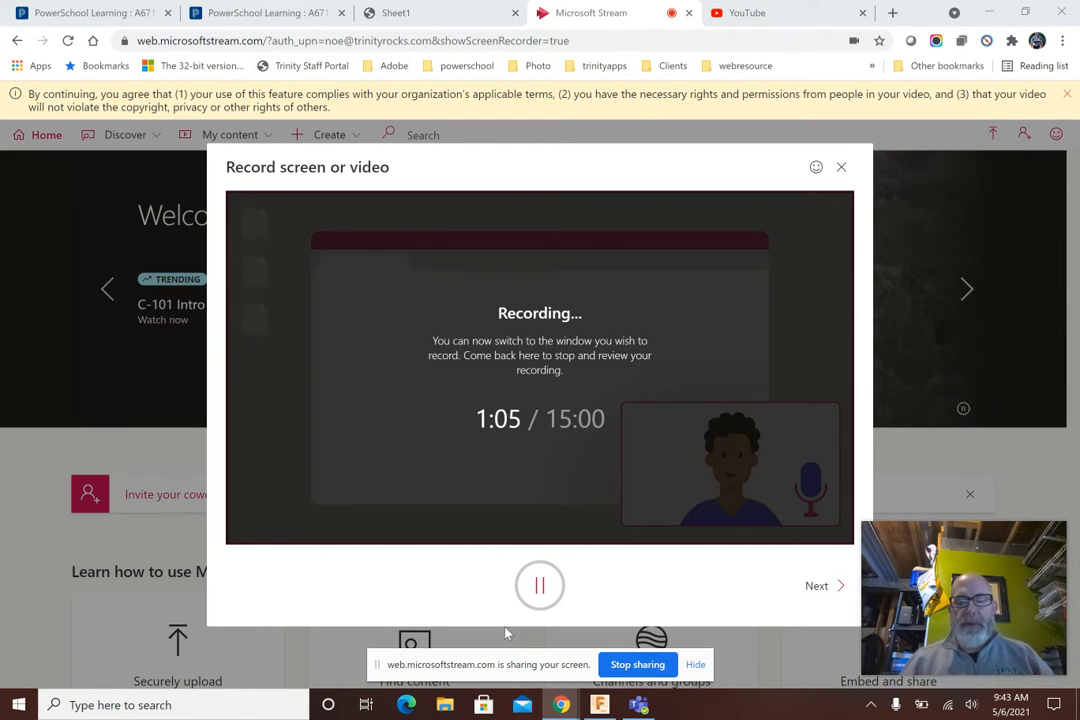
Switch to Fusion 360 and review the dimensions of the brick example's first sketch, leaving the sketch unchanged
click(598, 706)
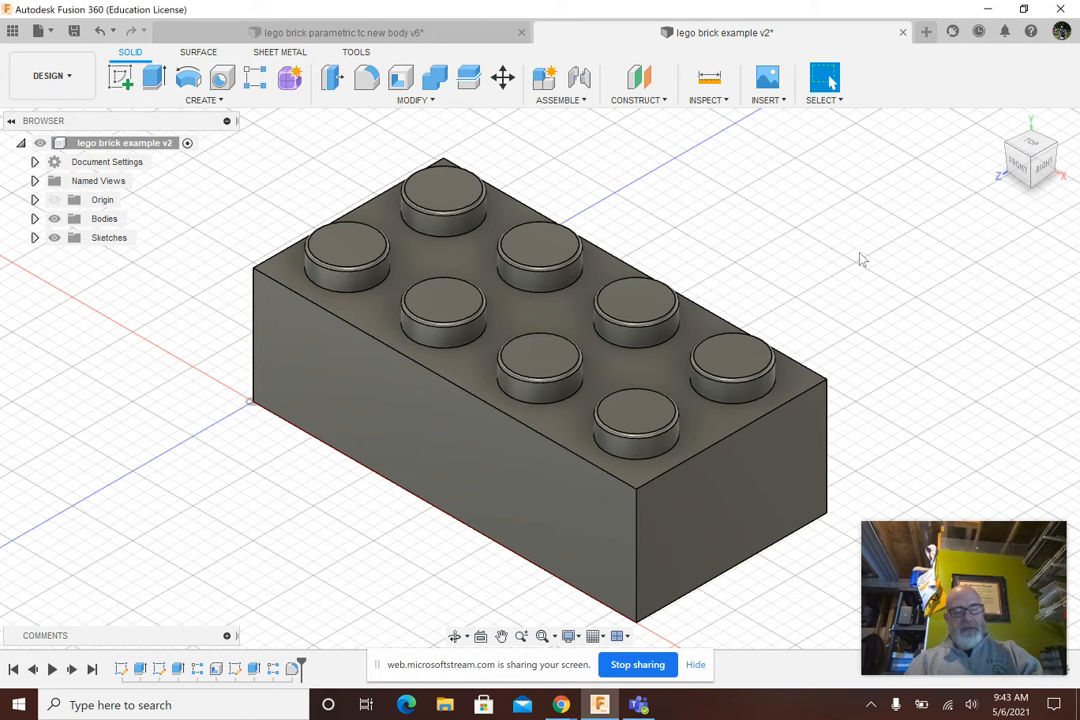
right_click(124, 669)
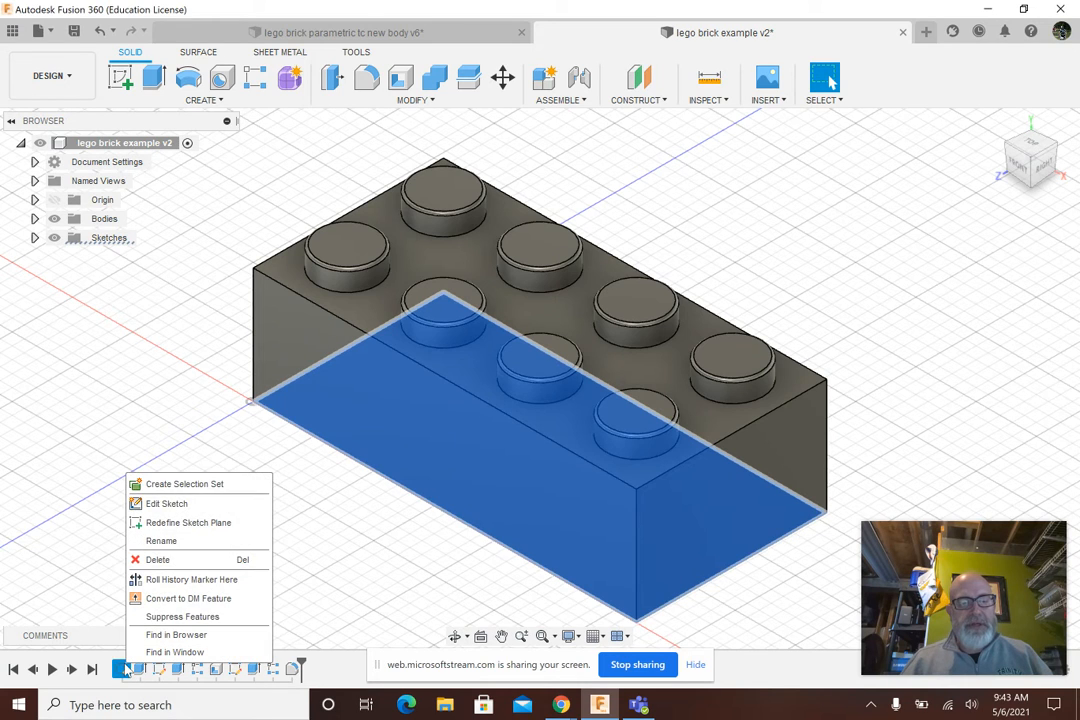
click(166, 506)
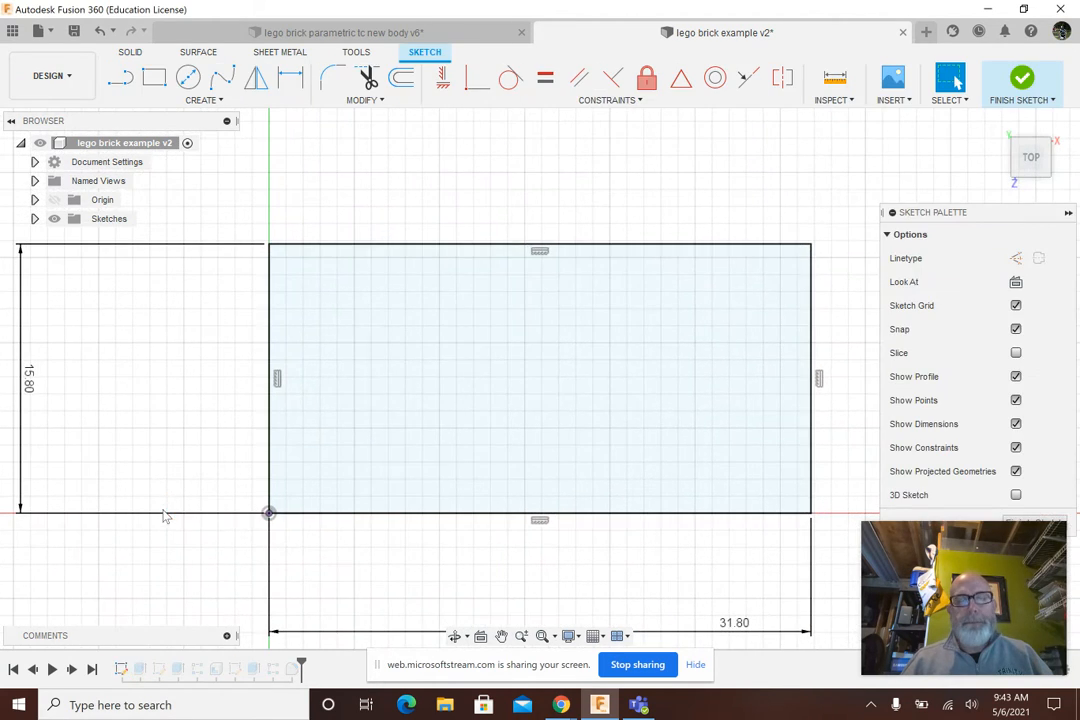
scroll(631, 609, up, 1)
scroll(632, 603, down, 3)
scroll(631, 600, down, 1)
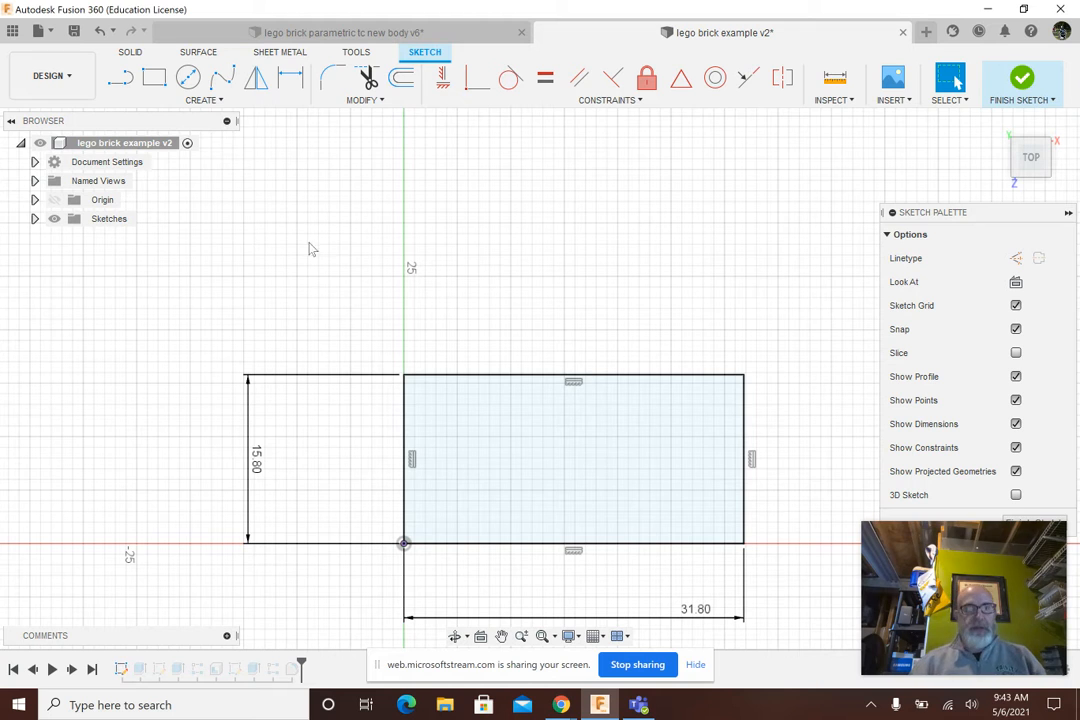
click(1038, 90)
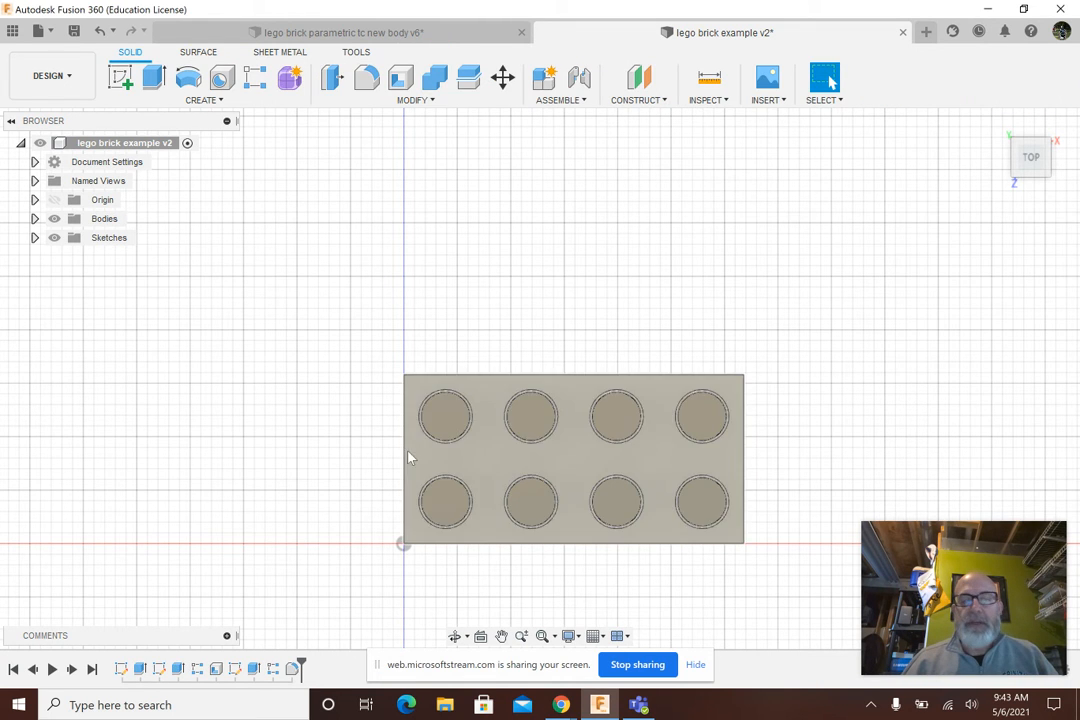
Review the settings of the brick example's first extrusion, keeping them as they are
right_click(141, 669)
click(190, 517)
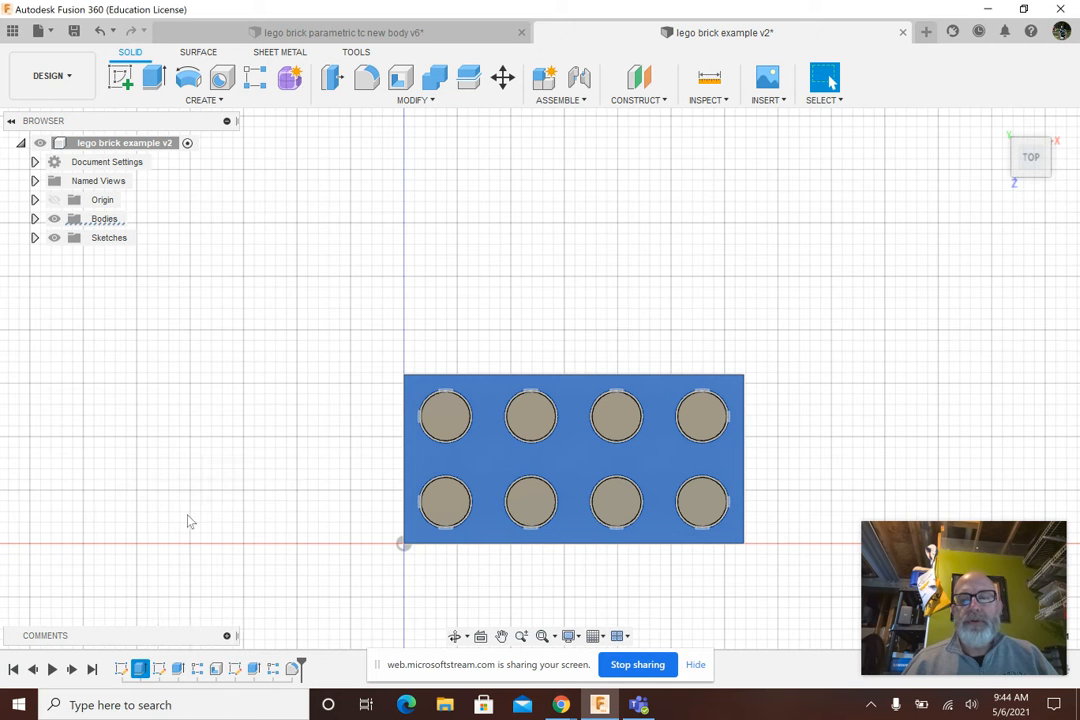
click(998, 120)
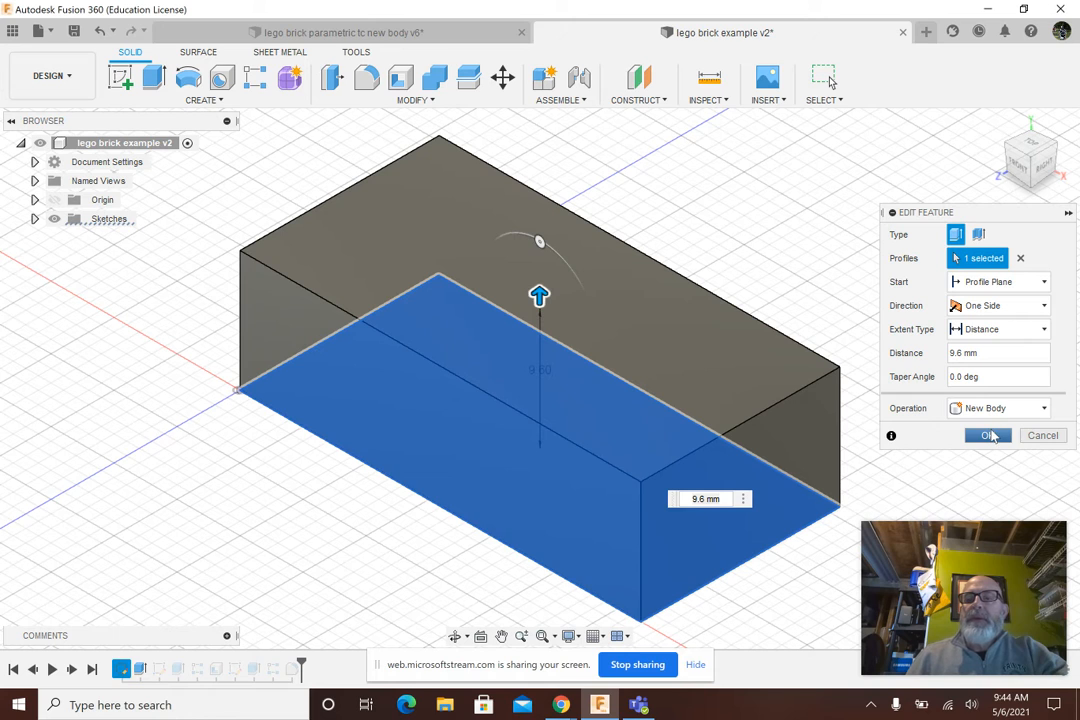
click(990, 436)
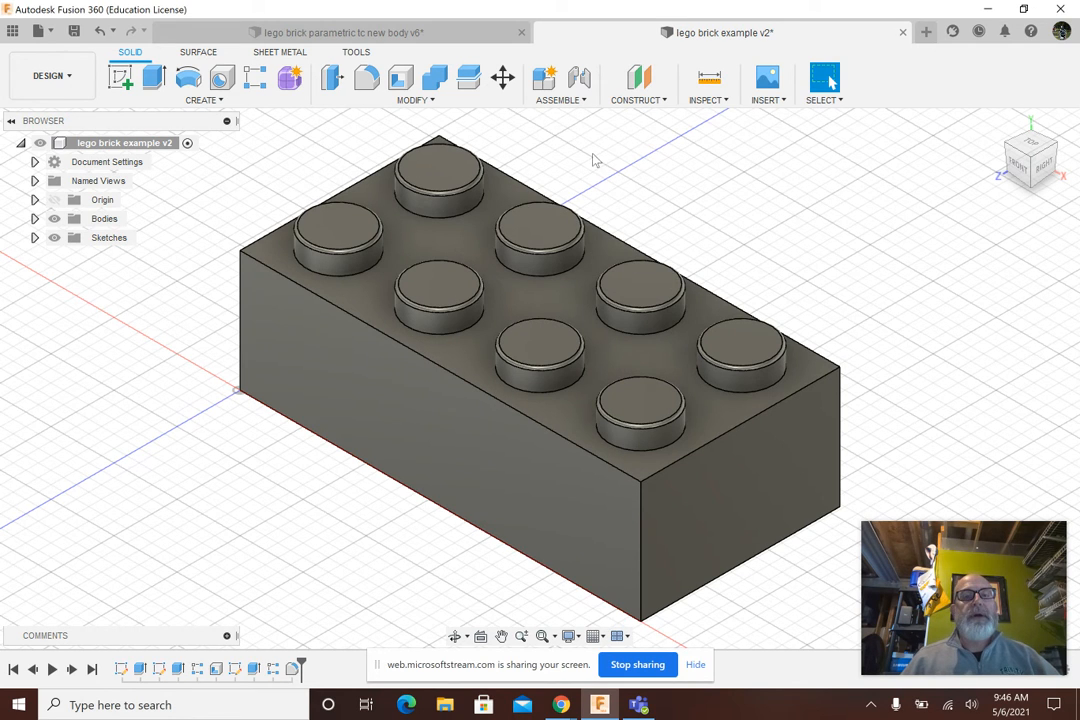
Switch to the parametric lego brick design and set its rows_tc user parameter to 2
click(405, 38)
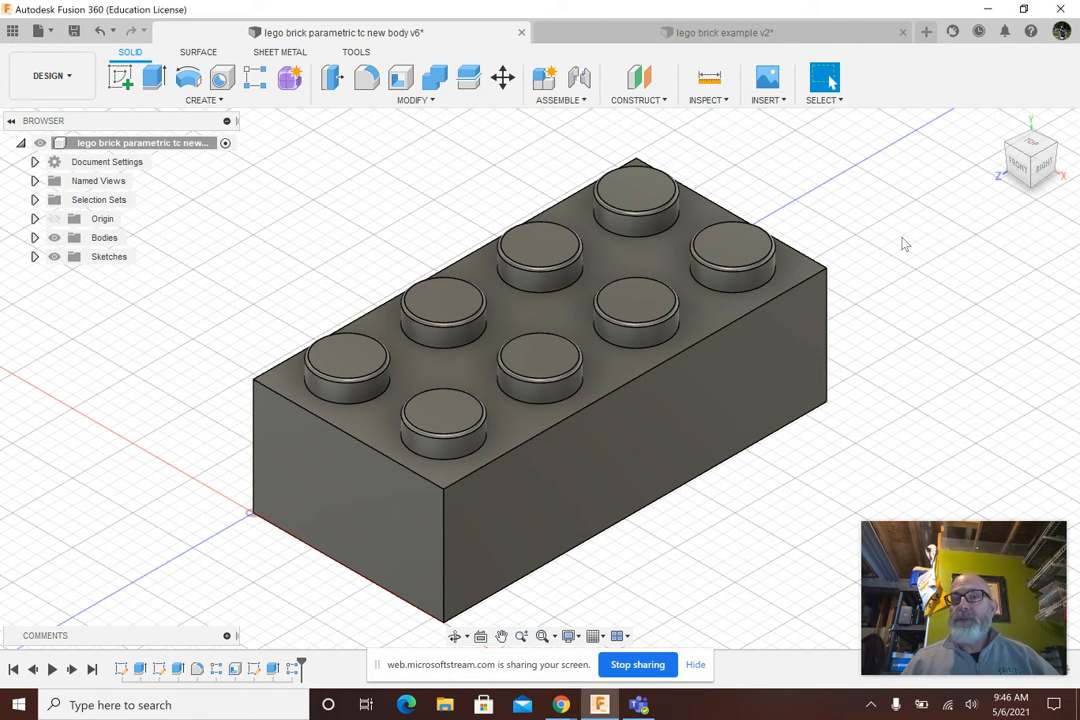
click(410, 104)
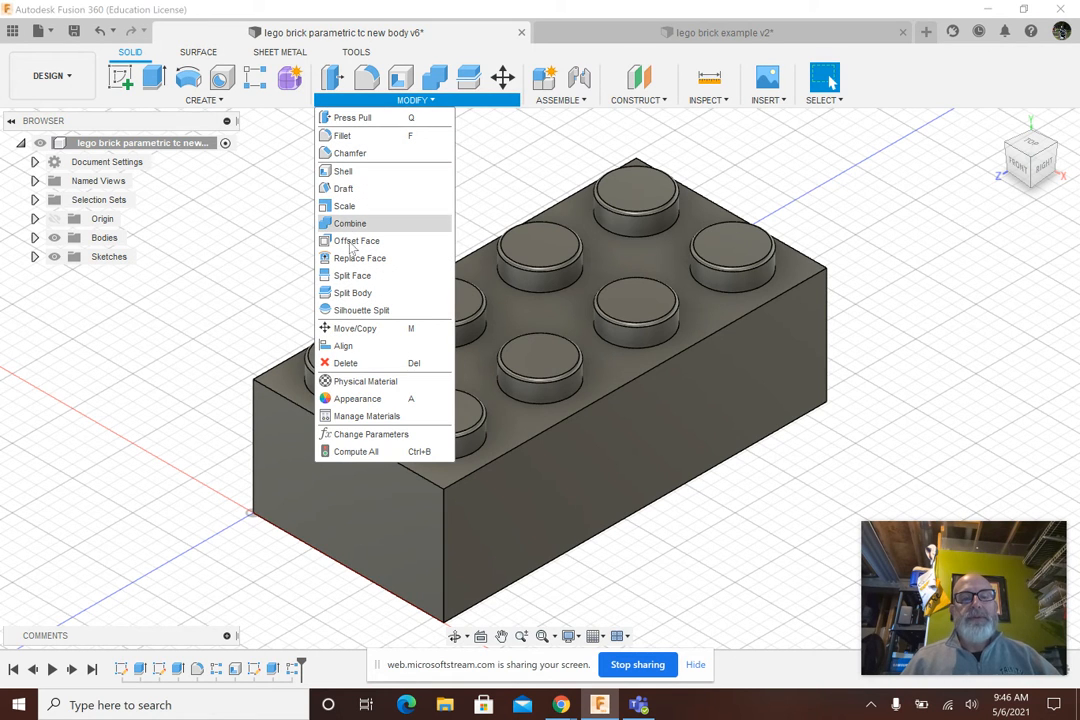
click(330, 436)
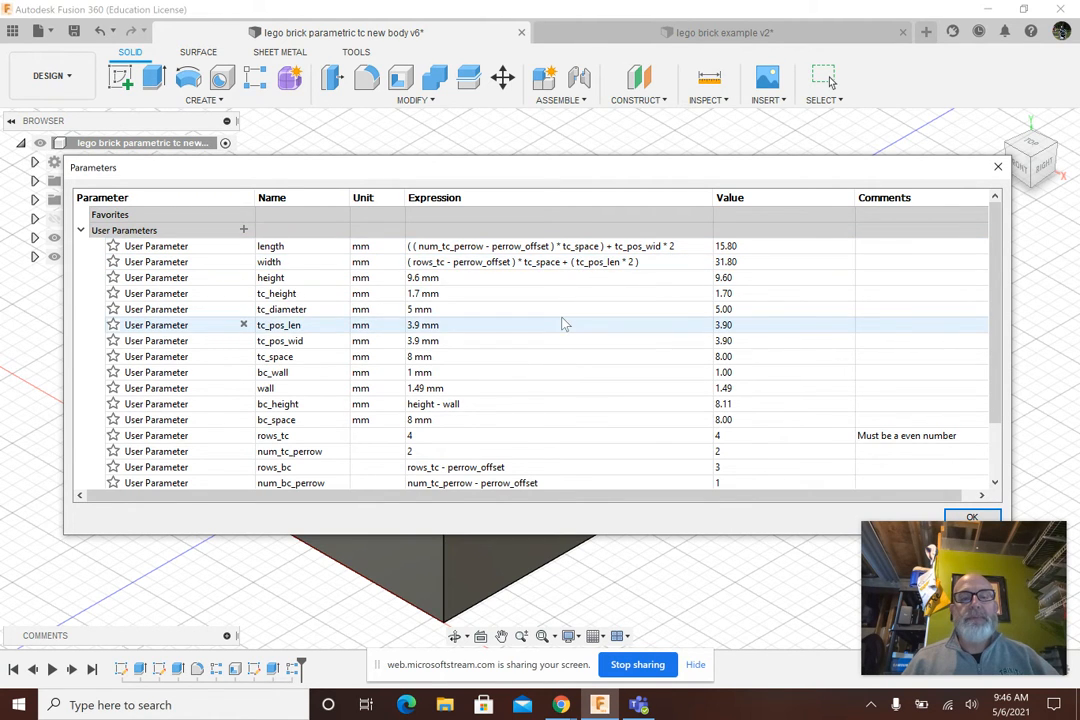
scroll(562, 321, down, 1)
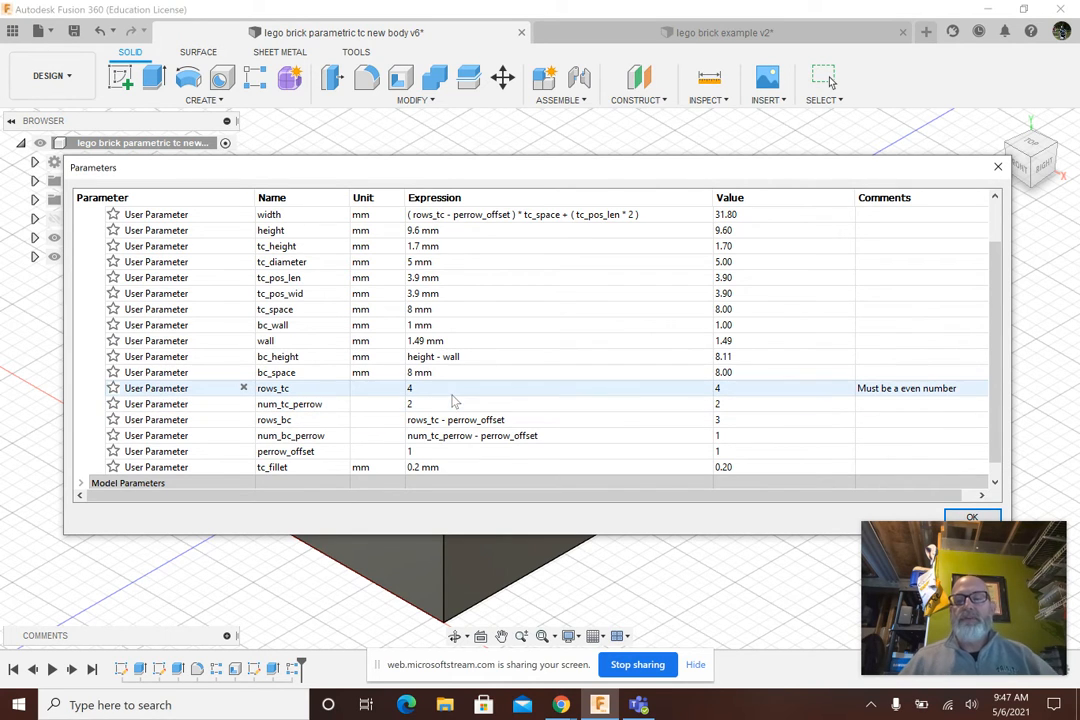
click(440, 388)
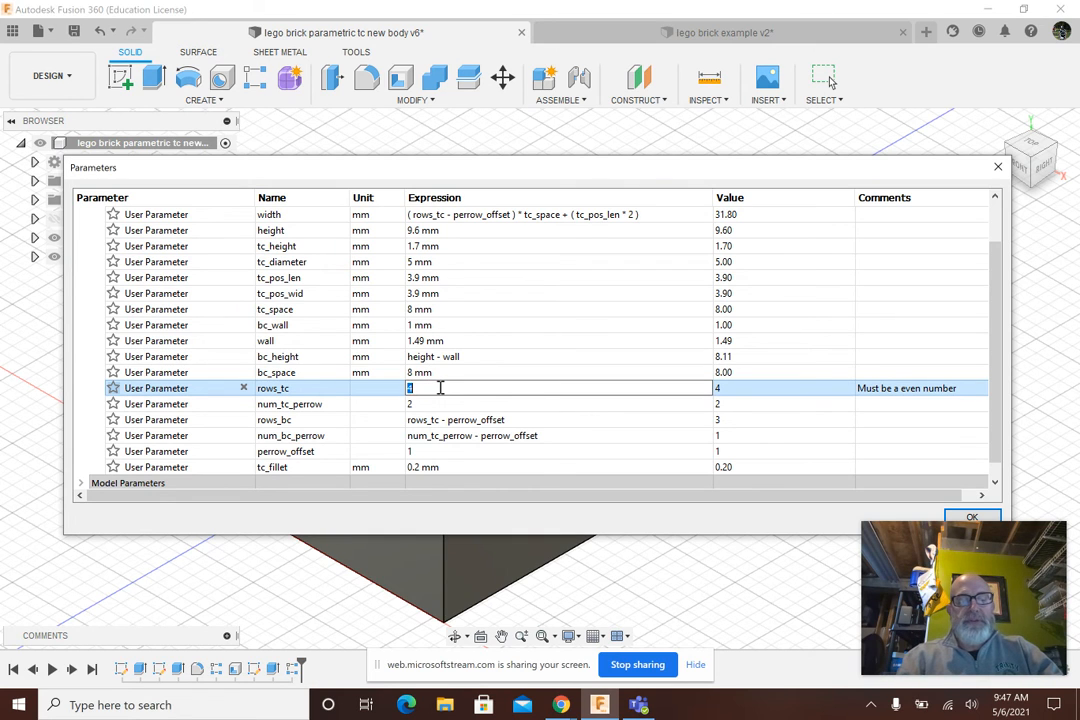
text(2)
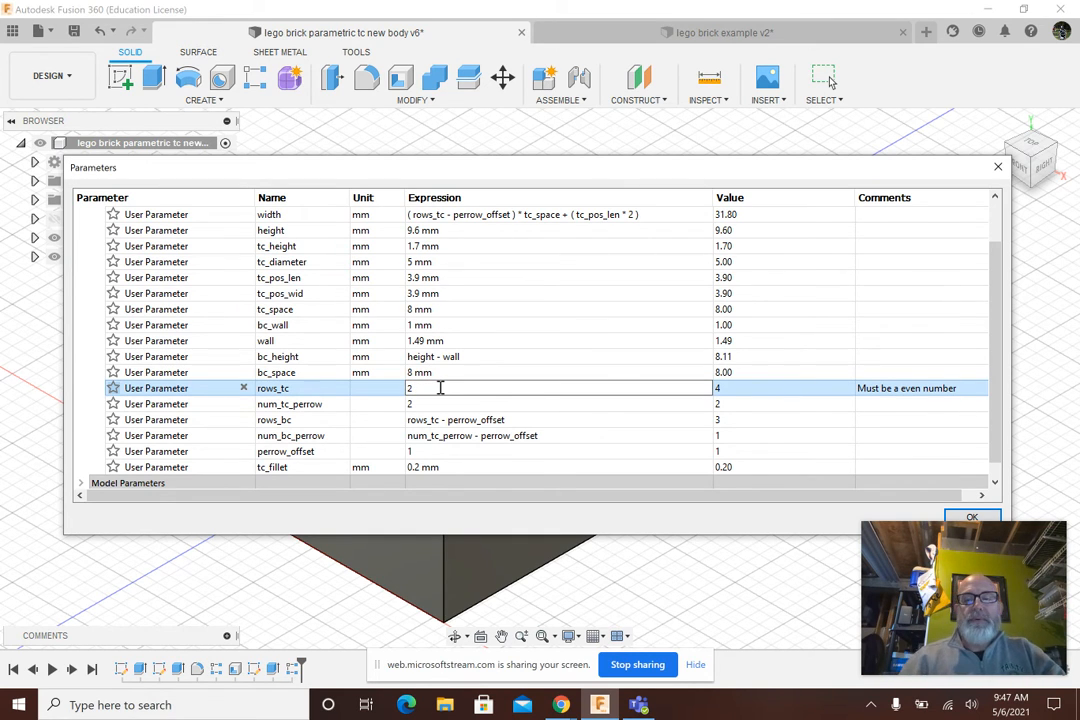
click(972, 517)
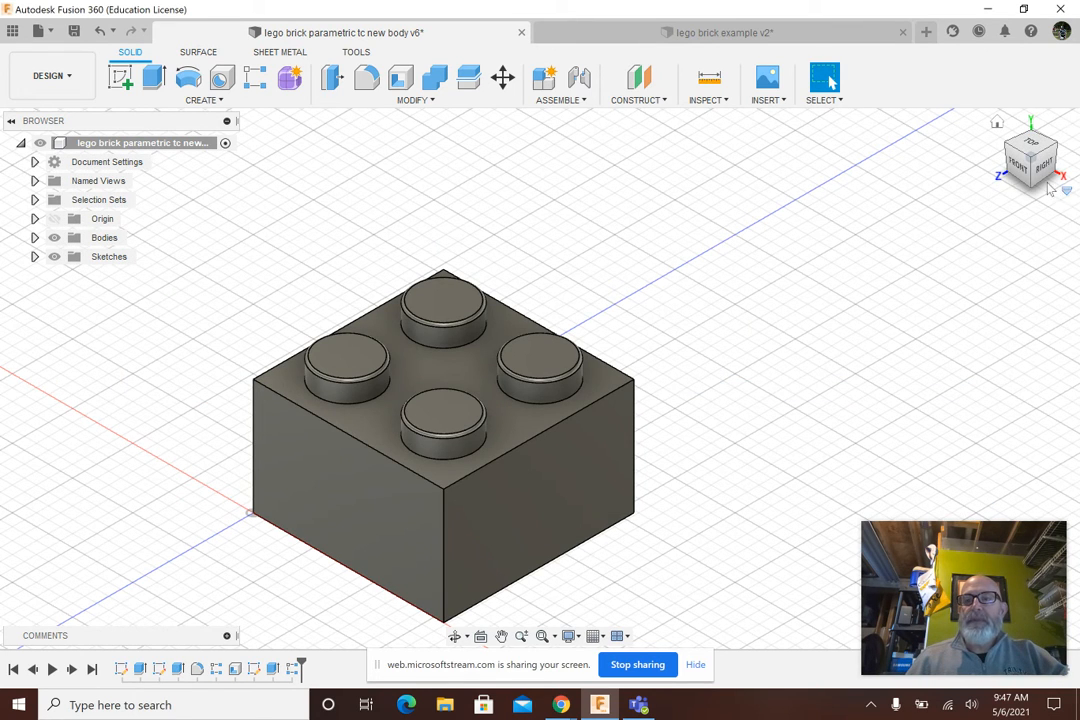
Inspect the brick from the side and set the rows_tc user parameter to 4
mouse_move(1032, 179)
mouse_down()
mouse_move(1026, 46)
mouse_move(1019, 179)
mouse_move(1033, 180)
mouse_up()
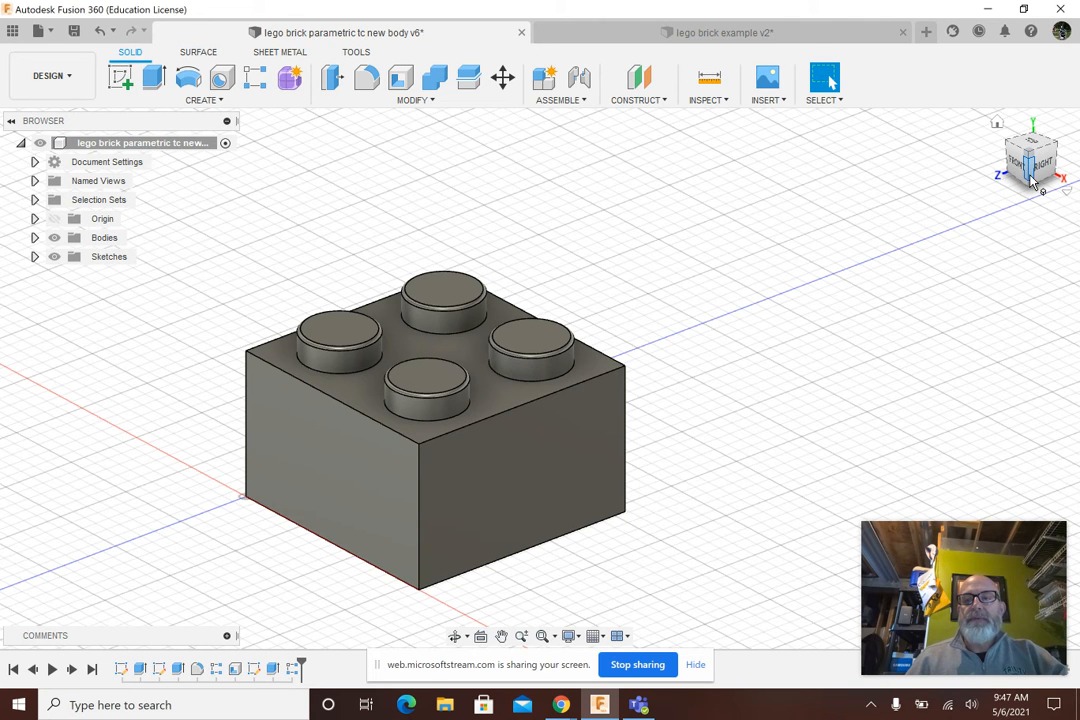
click(1034, 168)
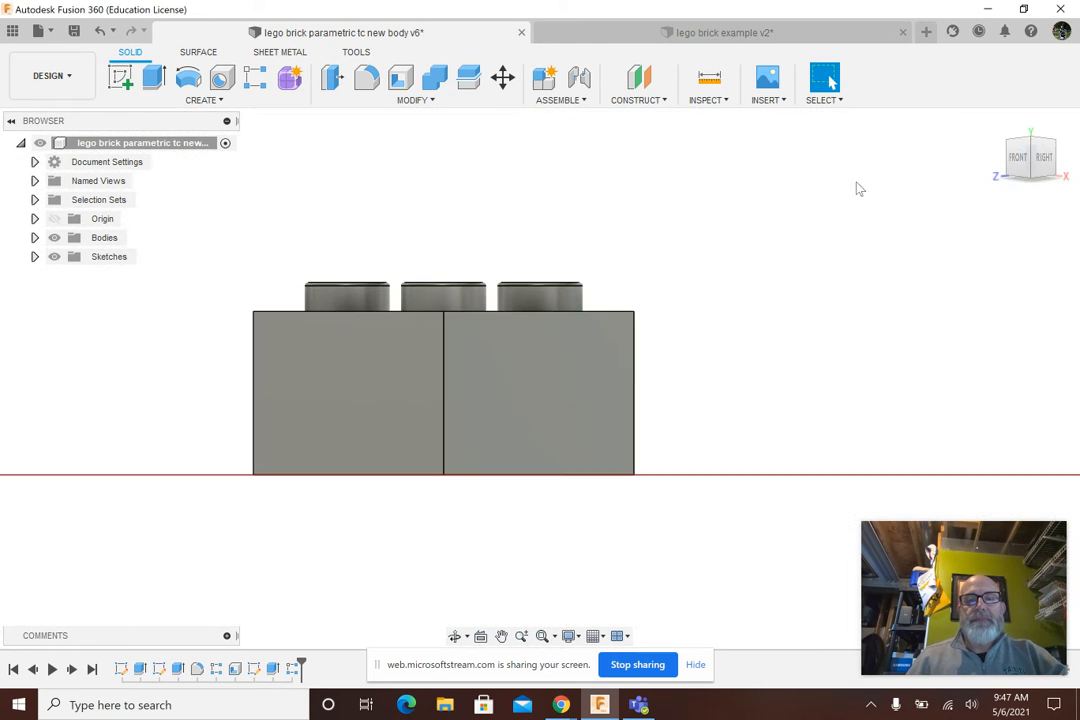
click(1041, 146)
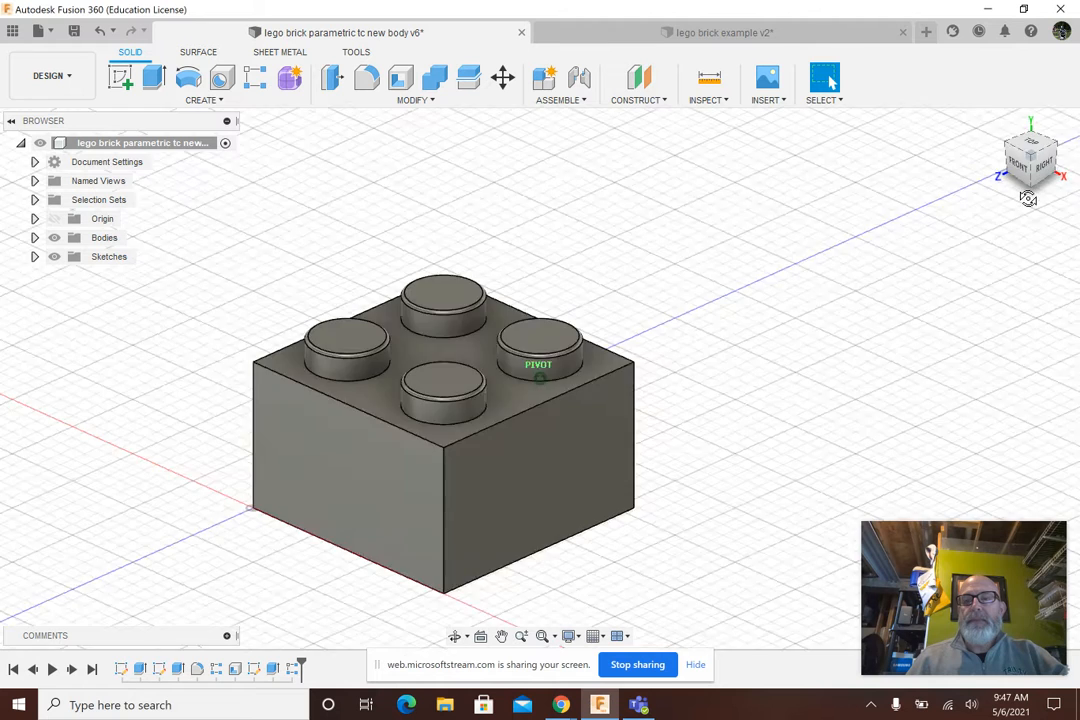
click(430, 100)
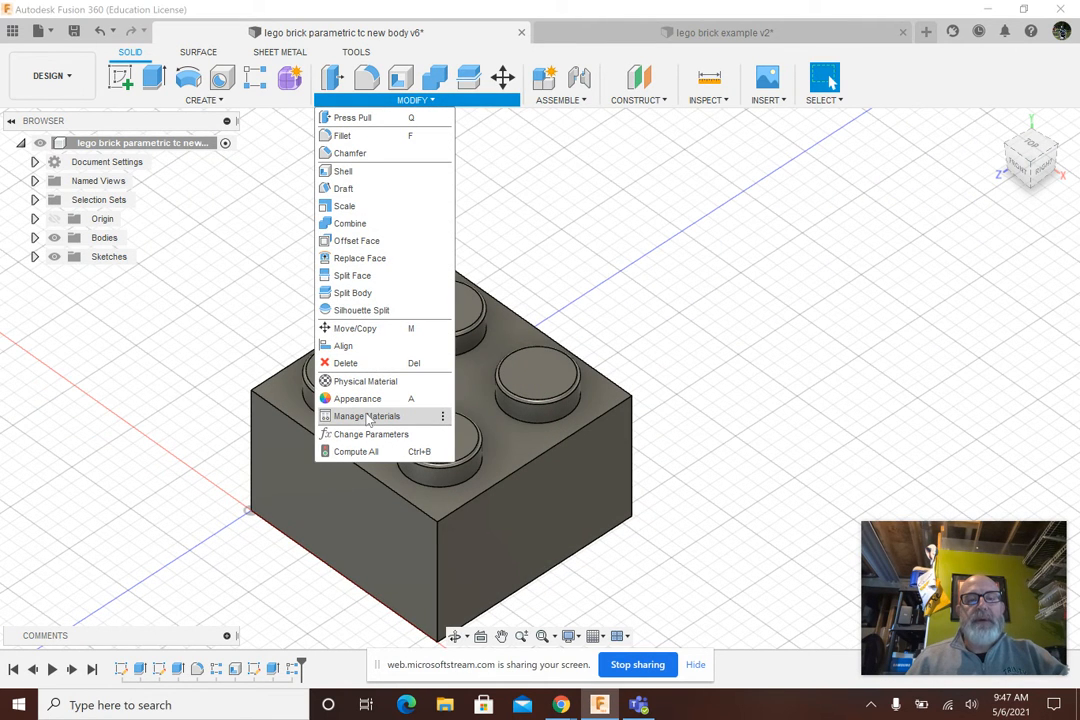
click(366, 434)
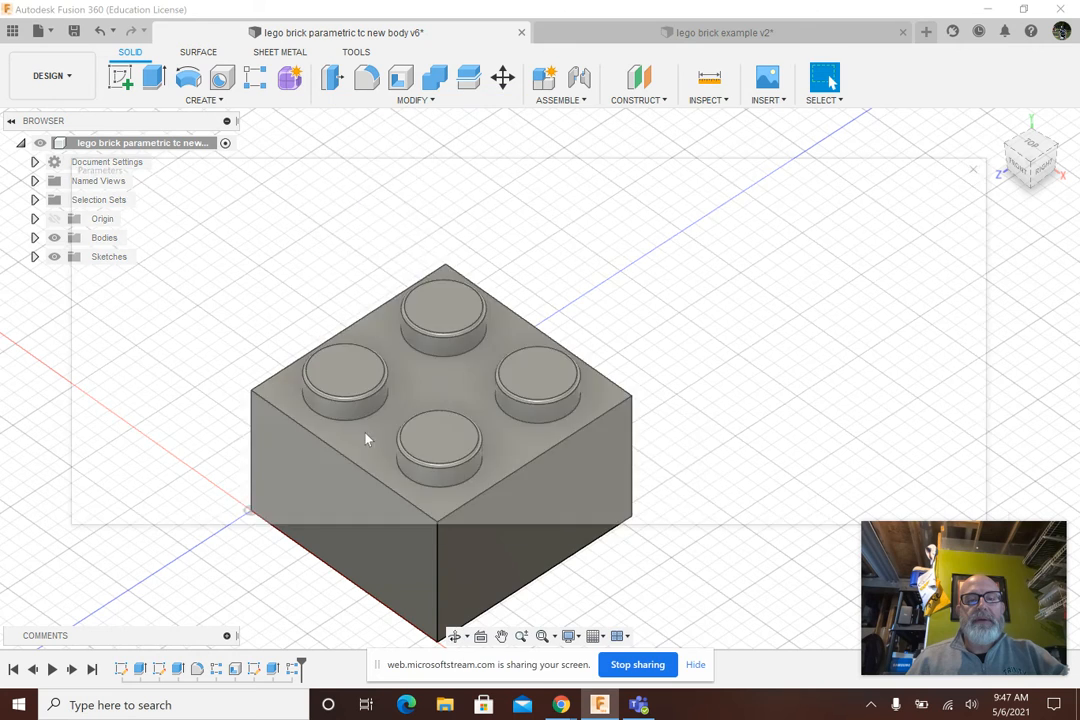
click(426, 436)
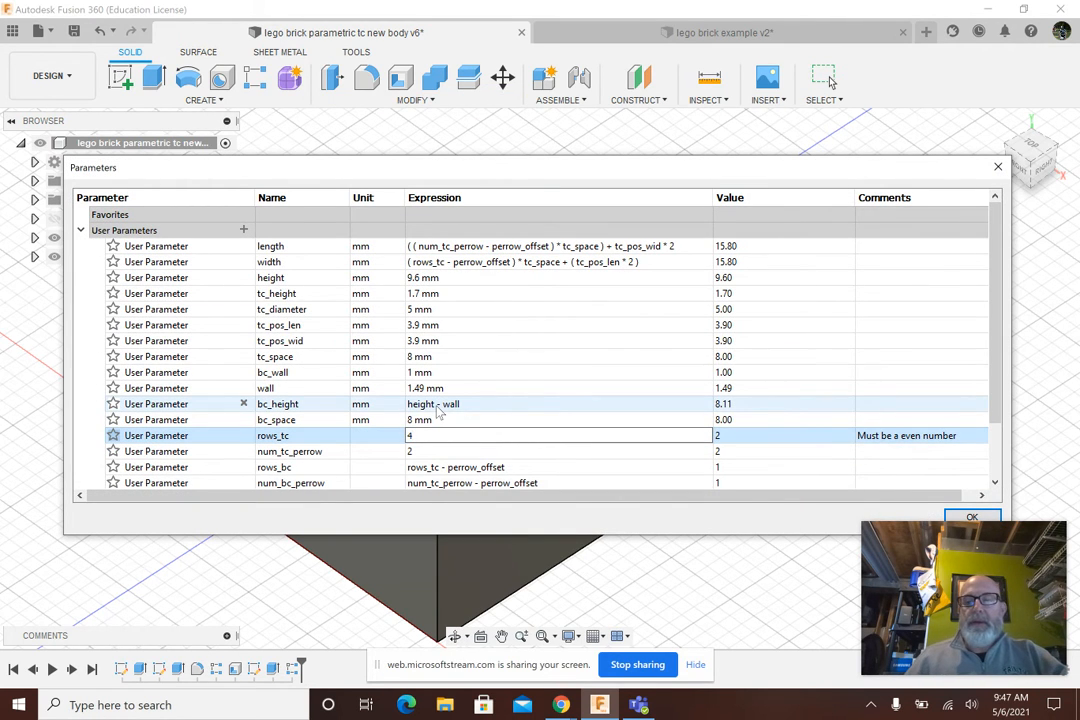
click(971, 518)
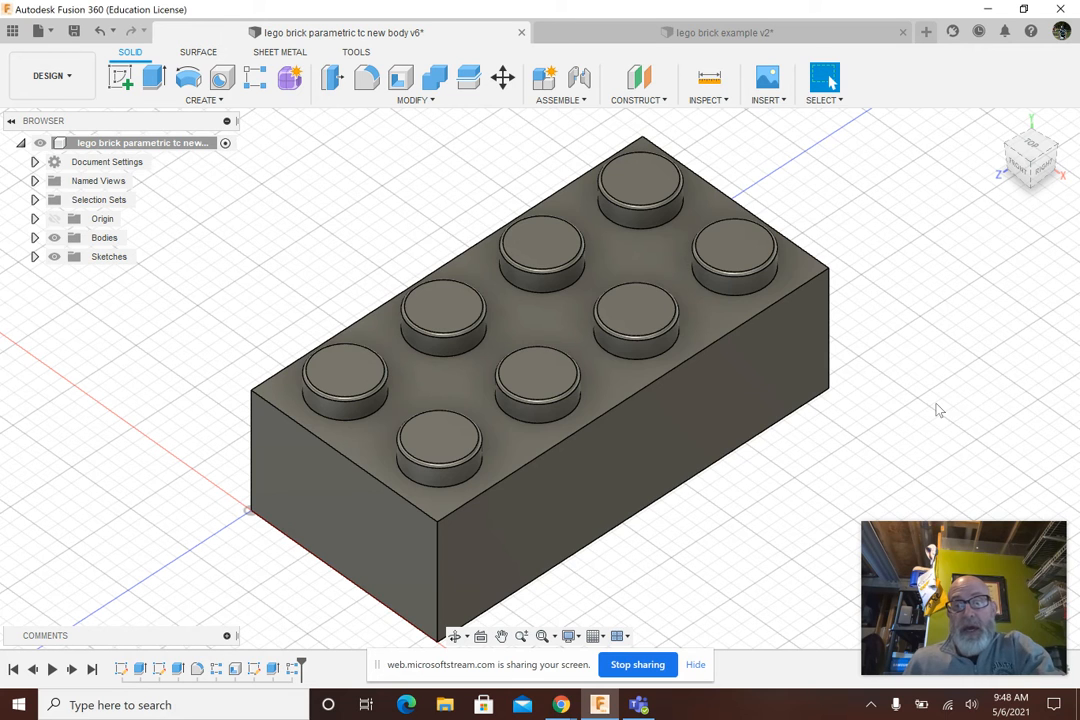
Set the user parameters rows_tc to 8 and num_tc_perrow to 4, and inspect the whole brick
click(410, 100)
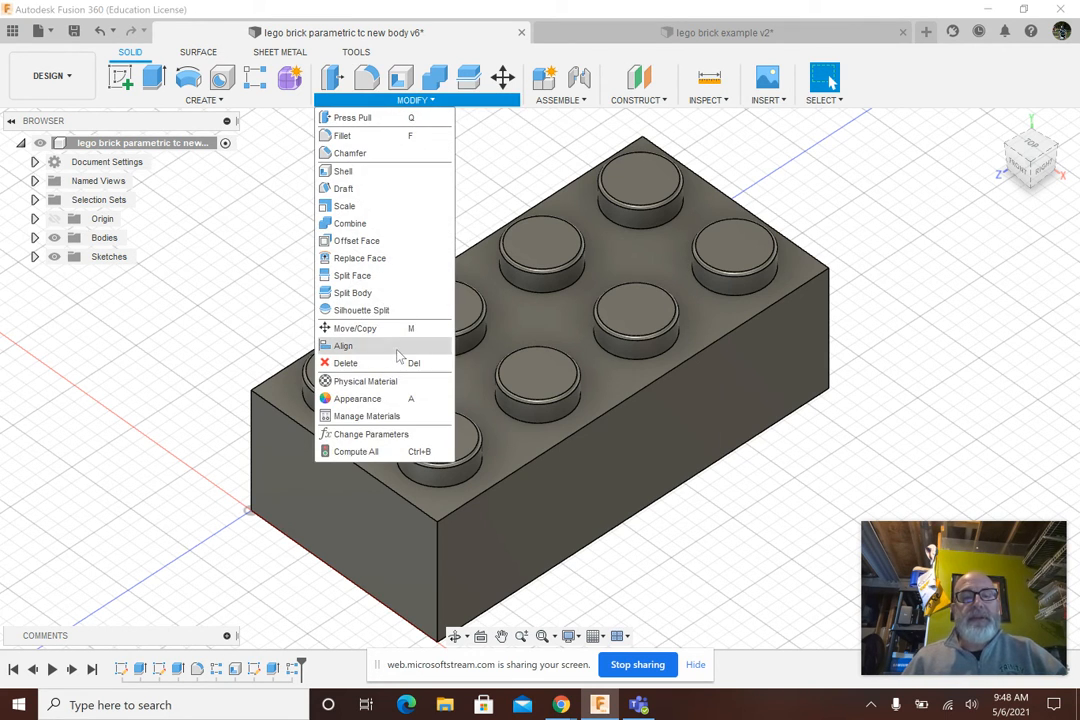
click(380, 434)
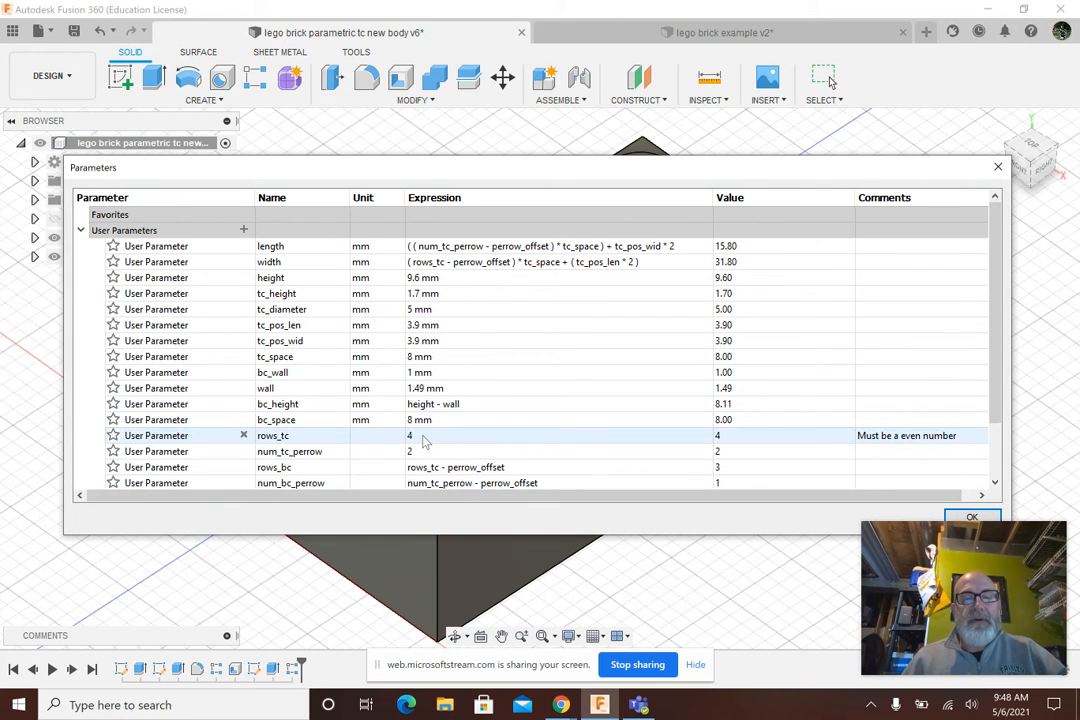
click(423, 437)
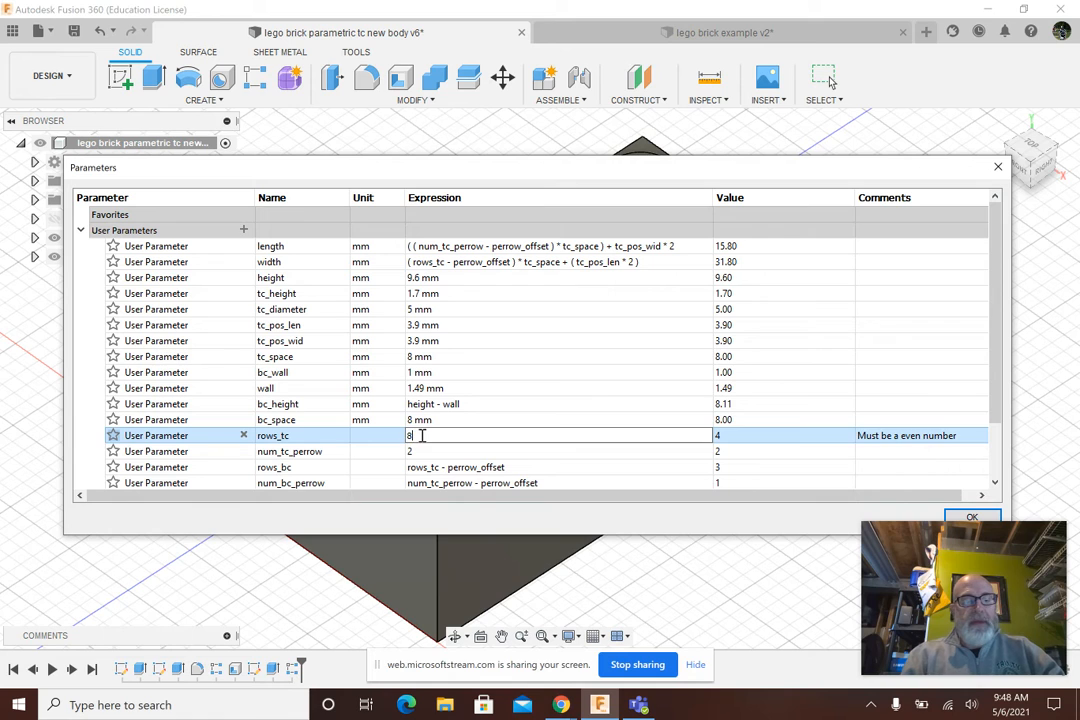
key(Return)
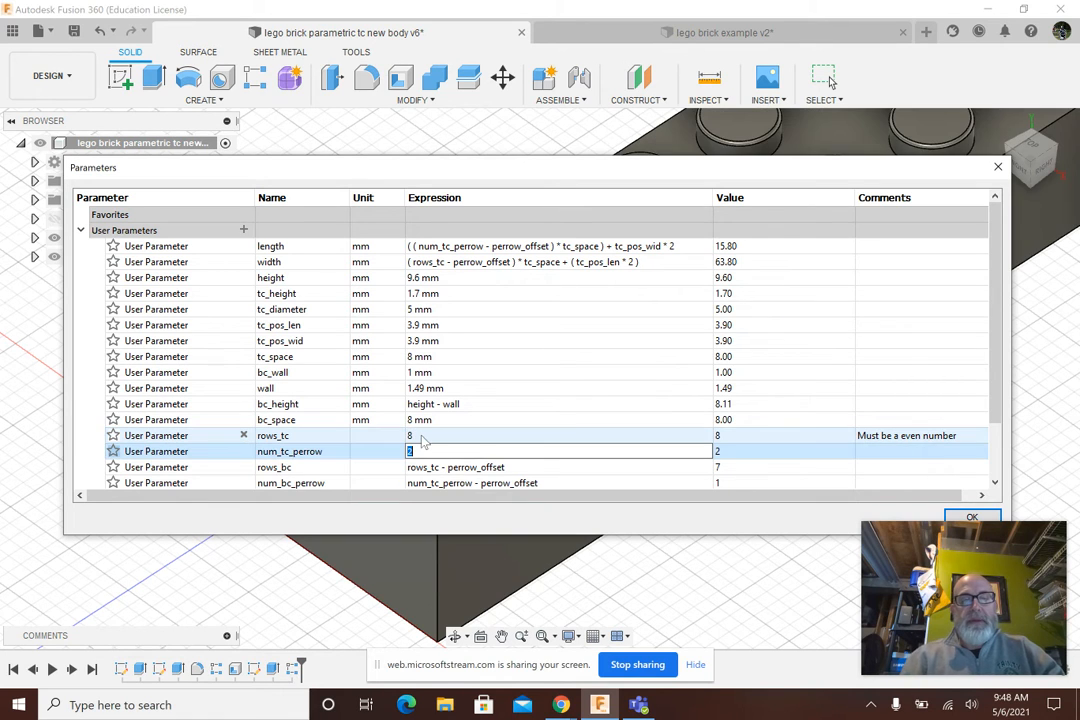
text(4)
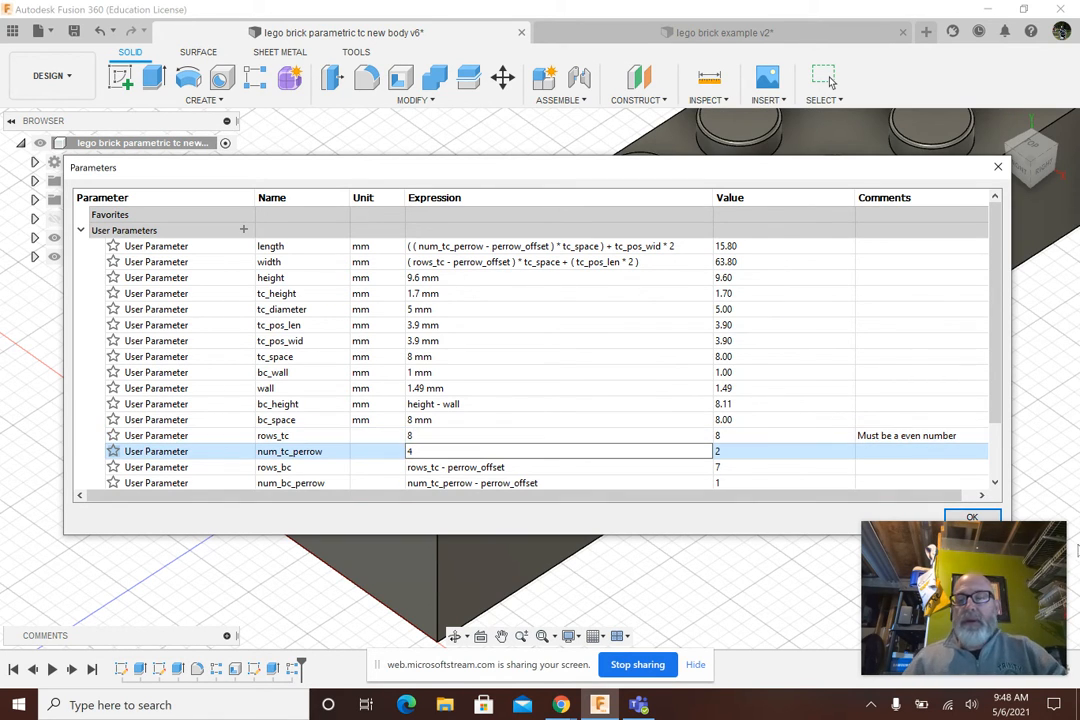
click(968, 517)
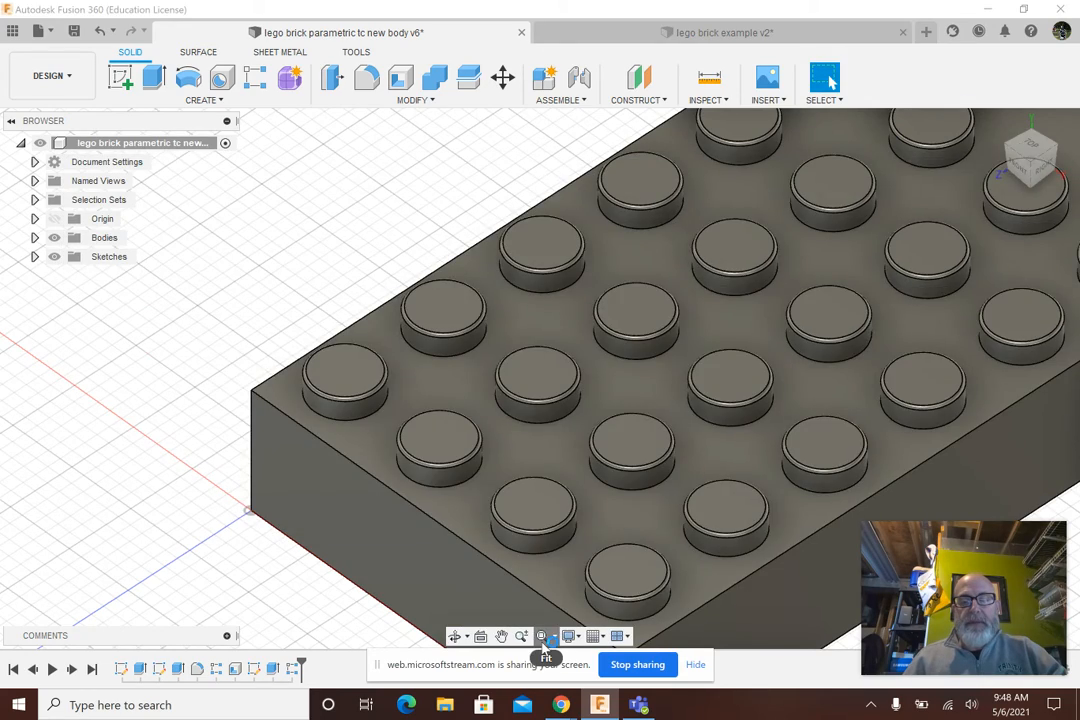
click(542, 636)
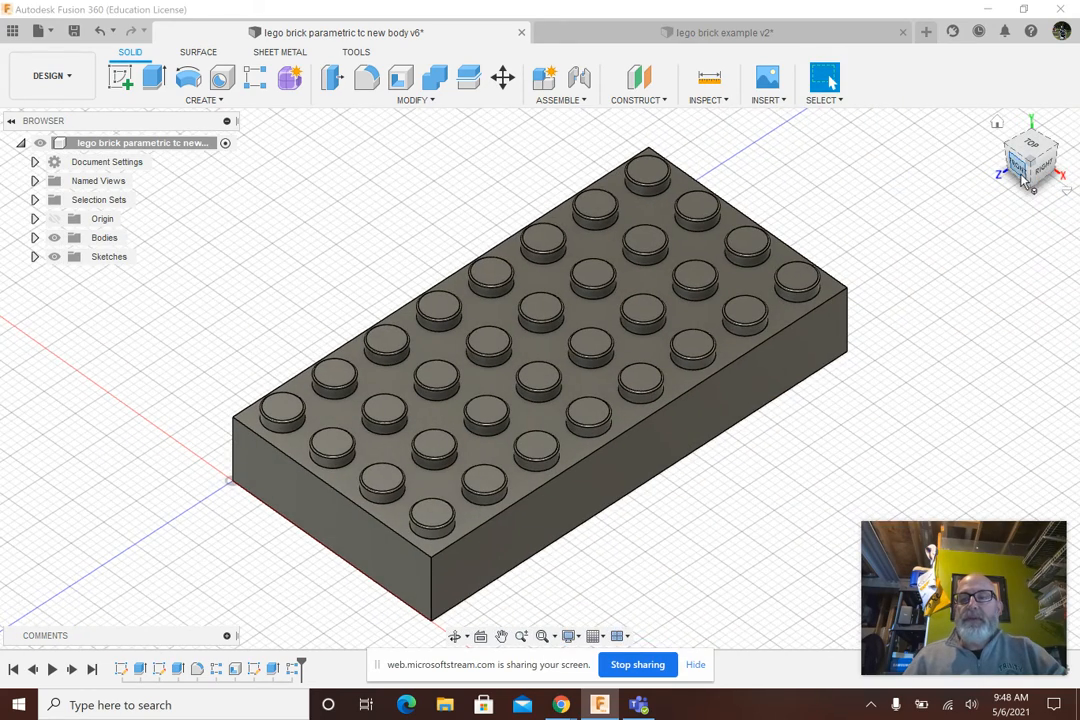
mouse_move(1032, 181)
mouse_down()
mouse_move(1032, 92)
mouse_move(1033, 182)
mouse_up()
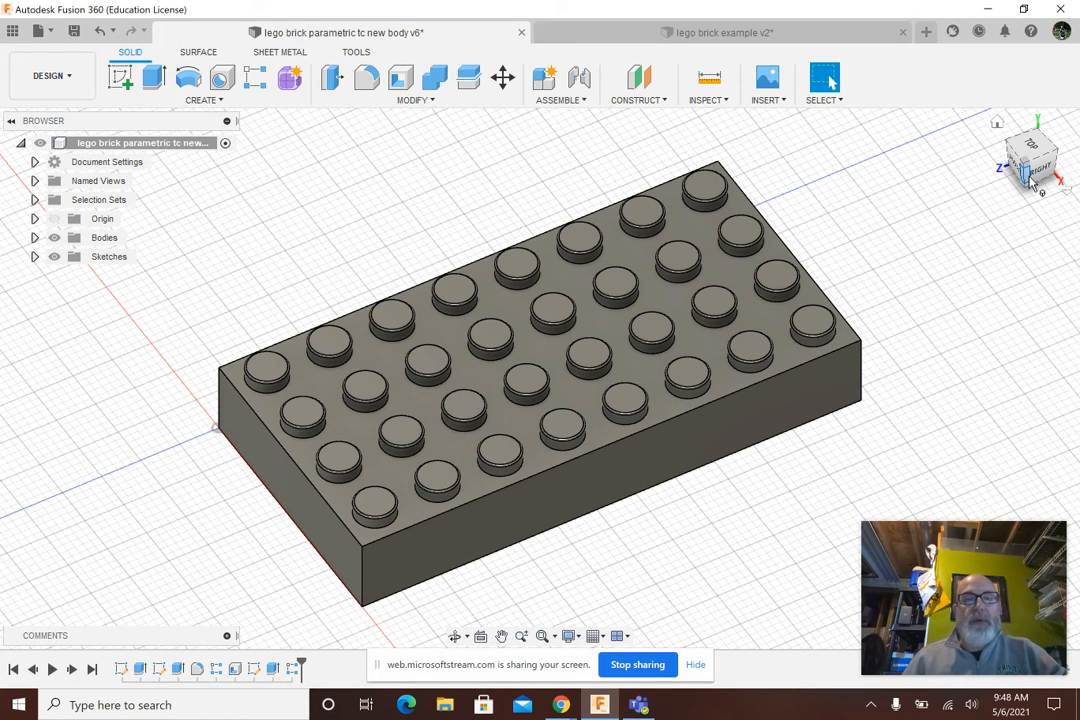
click(436, 100)
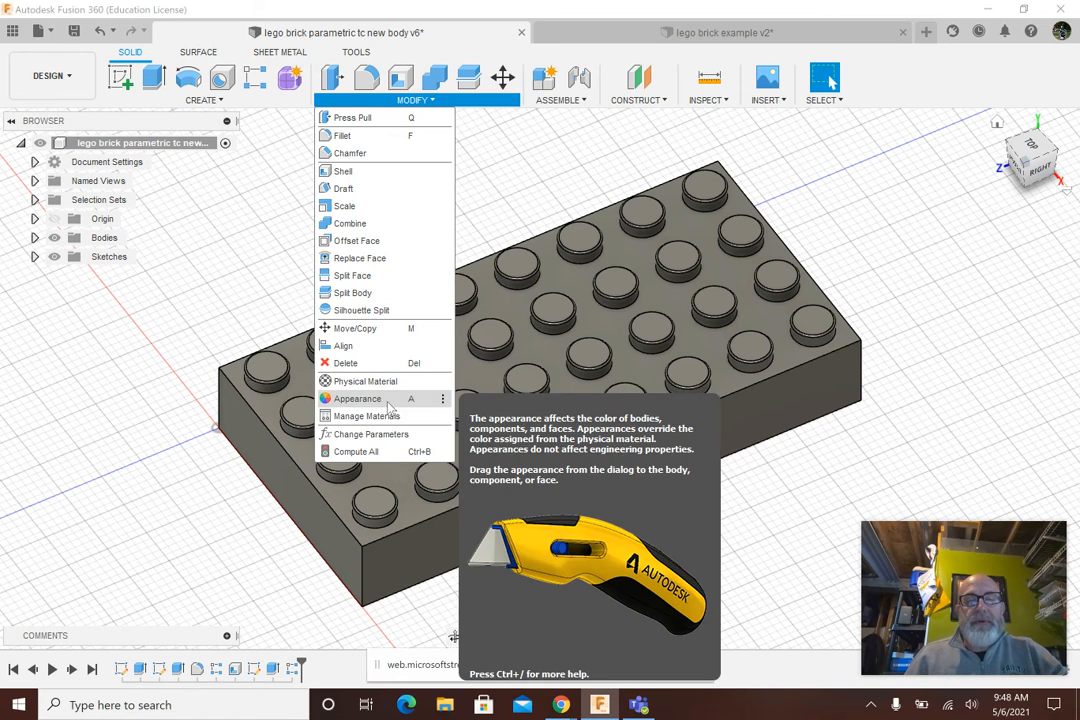
click(389, 404)
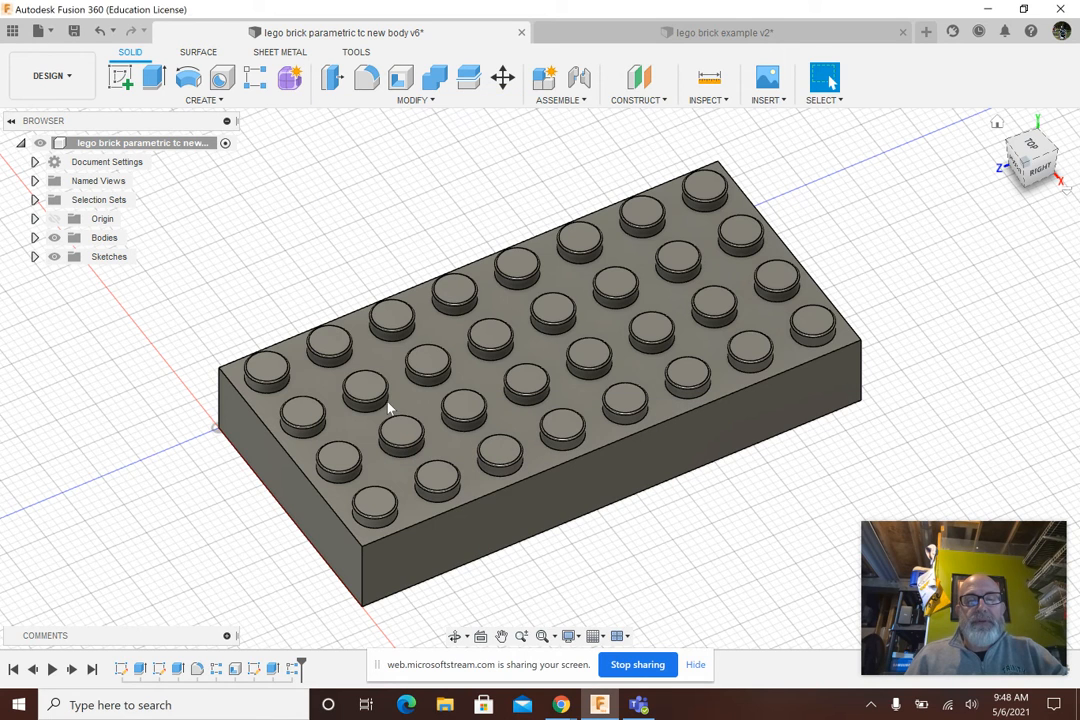
click(428, 101)
drag(945, 211, 644, 212)
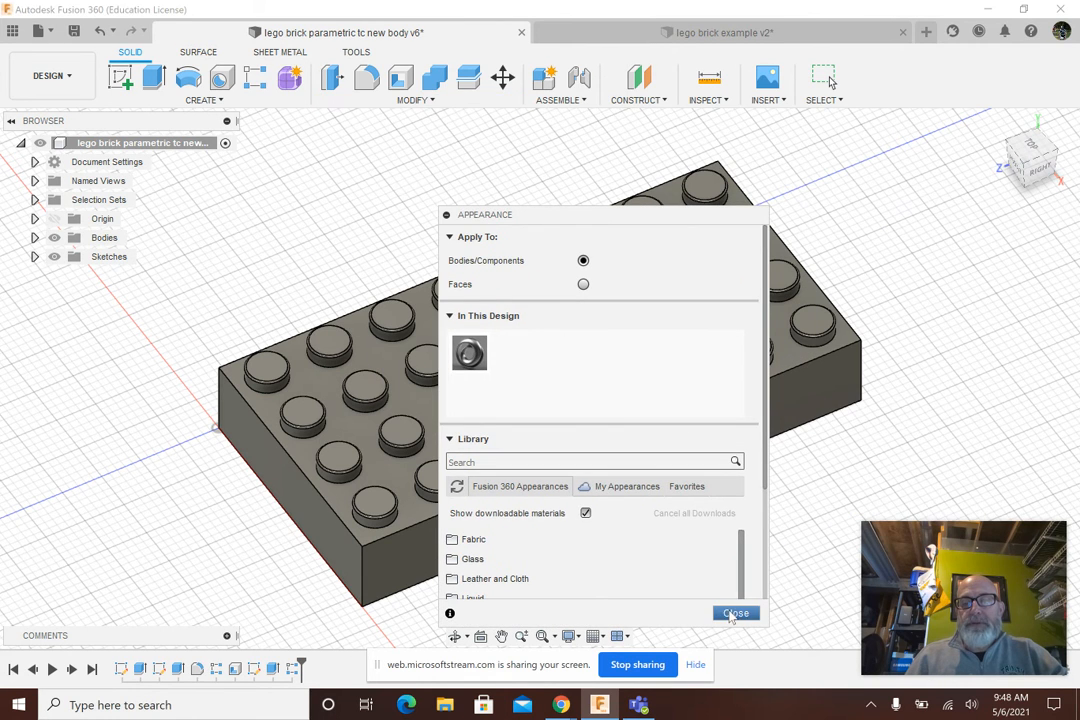
click(735, 612)
Shrink the parametric brick to two rows of studs by setting its rows_tc user parameter to 2
click(412, 101)
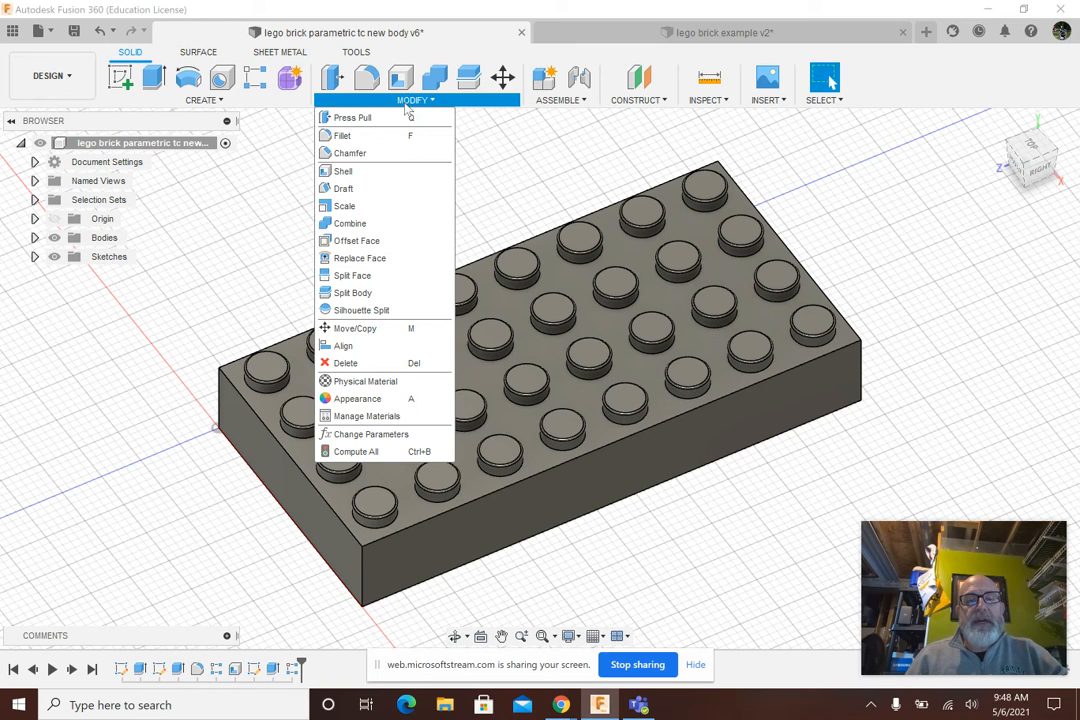
click(372, 434)
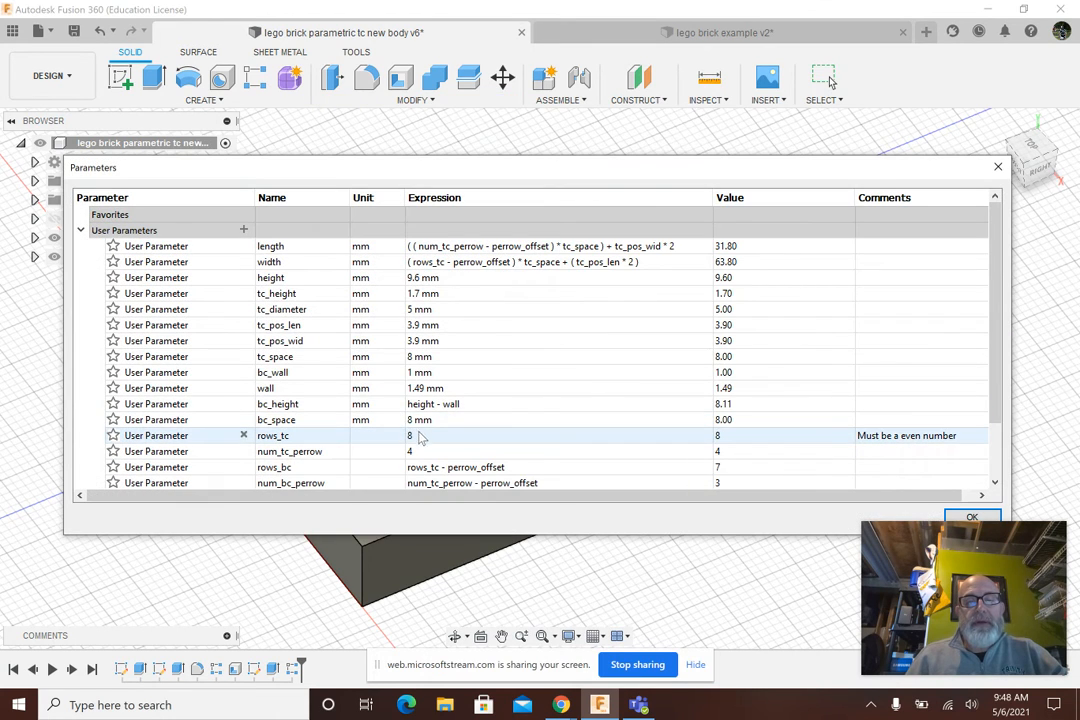
click(620, 435)
text(2)
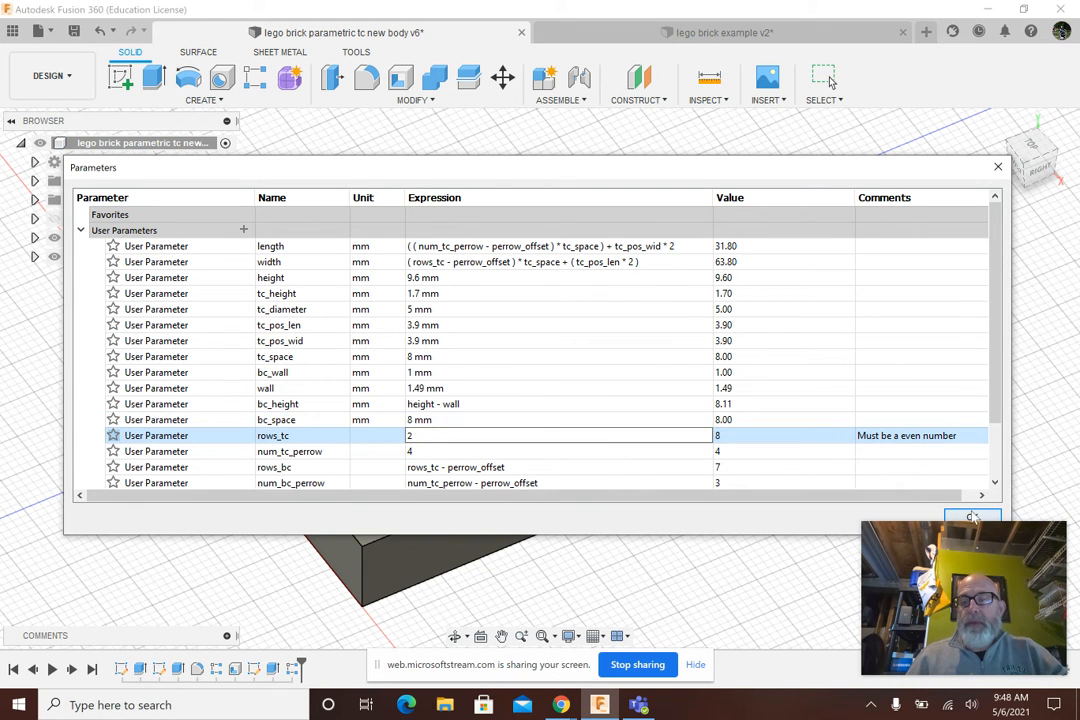
click(970, 516)
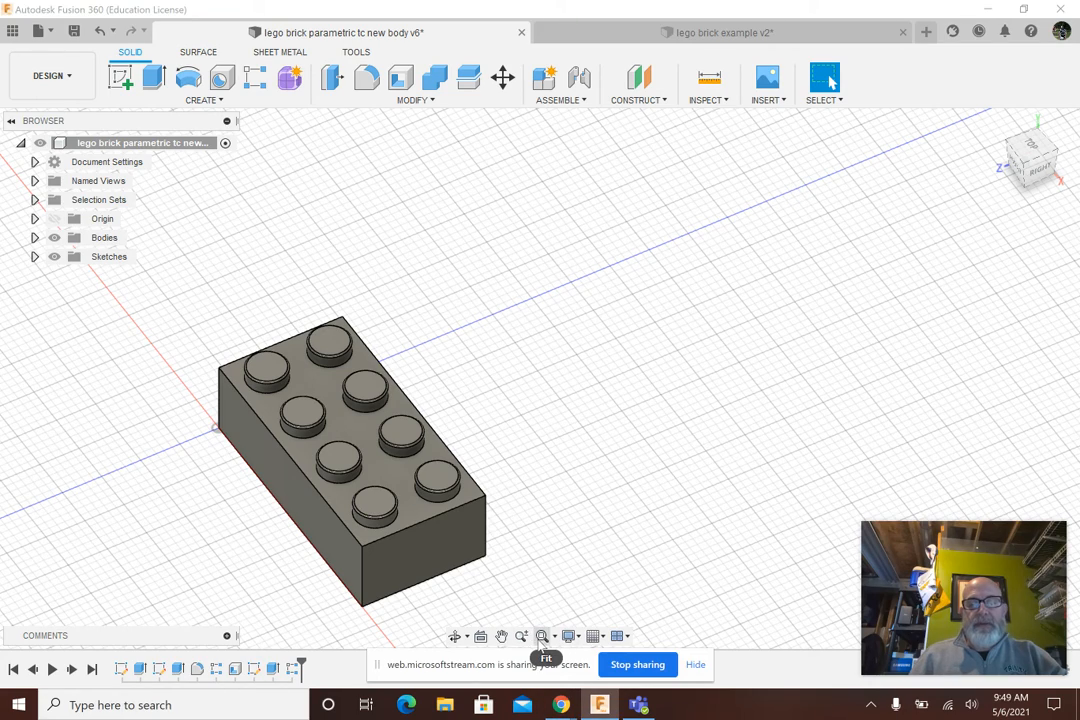
click(543, 639)
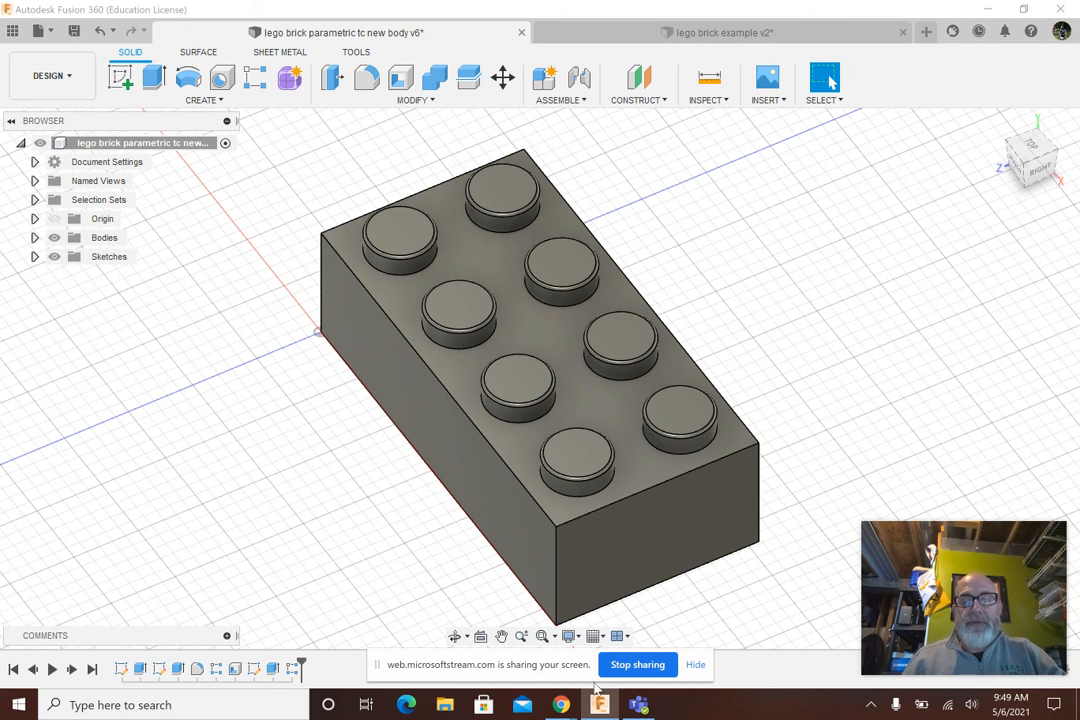
mouse_move(598, 708)
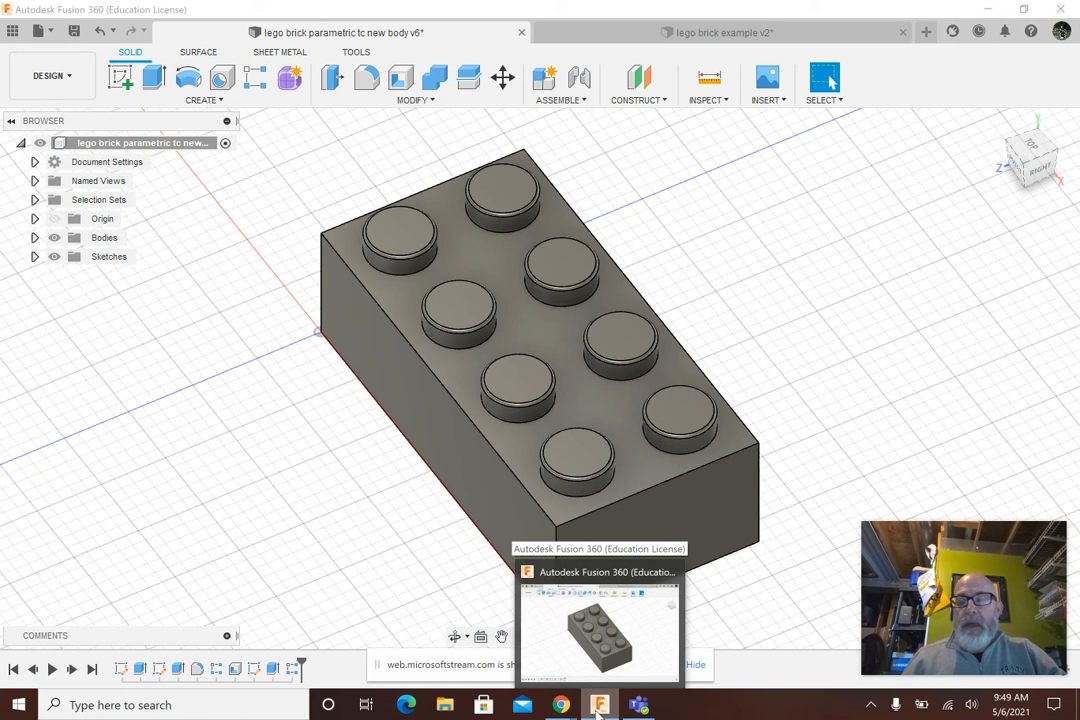
mouse_move(563, 708)
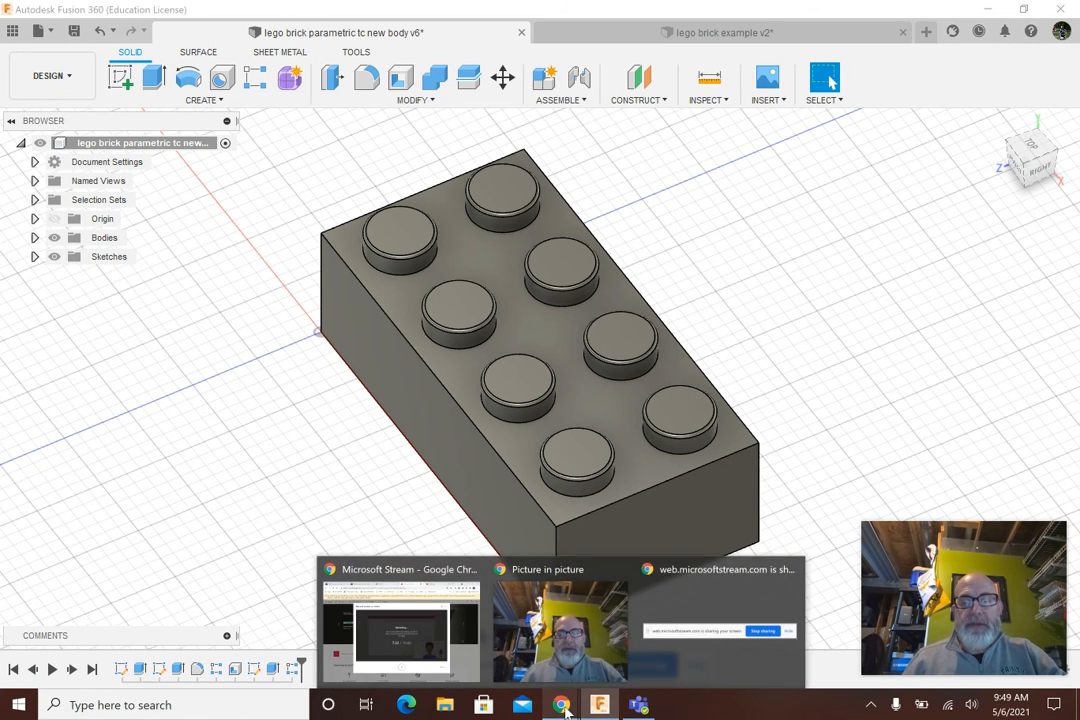
click(429, 637)
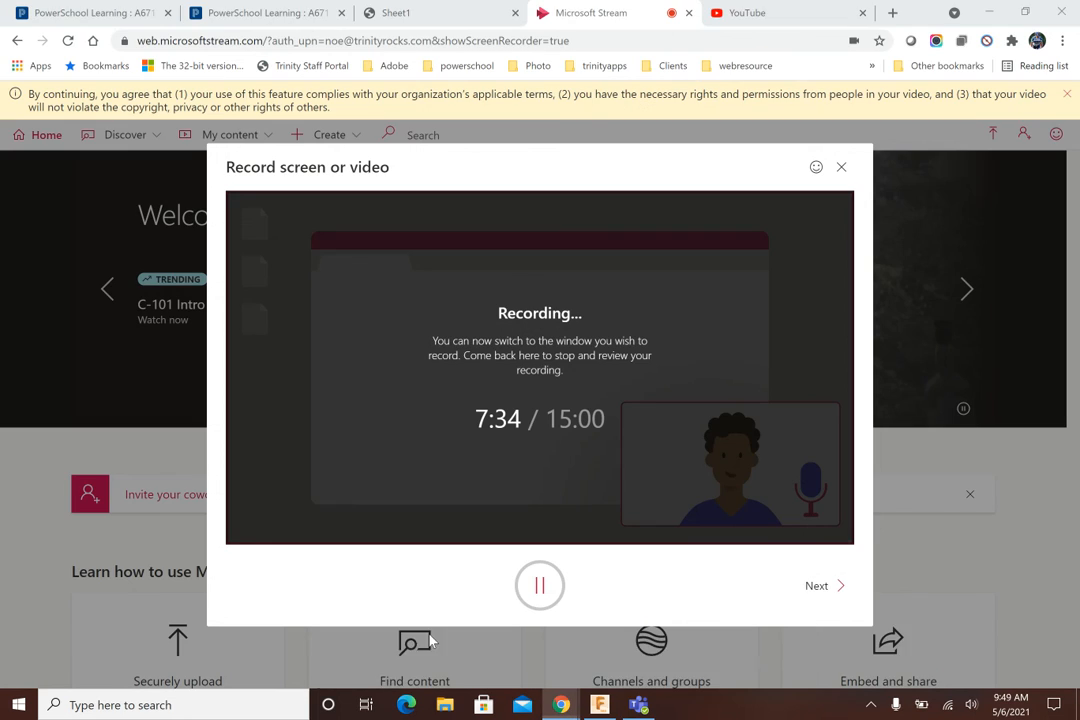